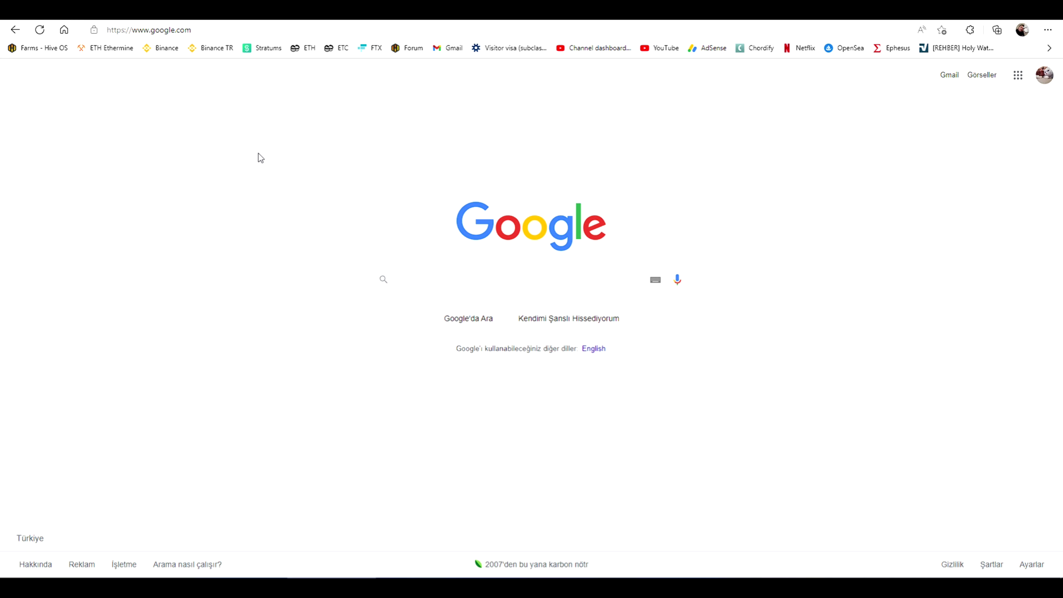
# Search Google for 'WHAT TO MINE AFTER ETHEREUM?'
pyautogui.write('WHAT ')
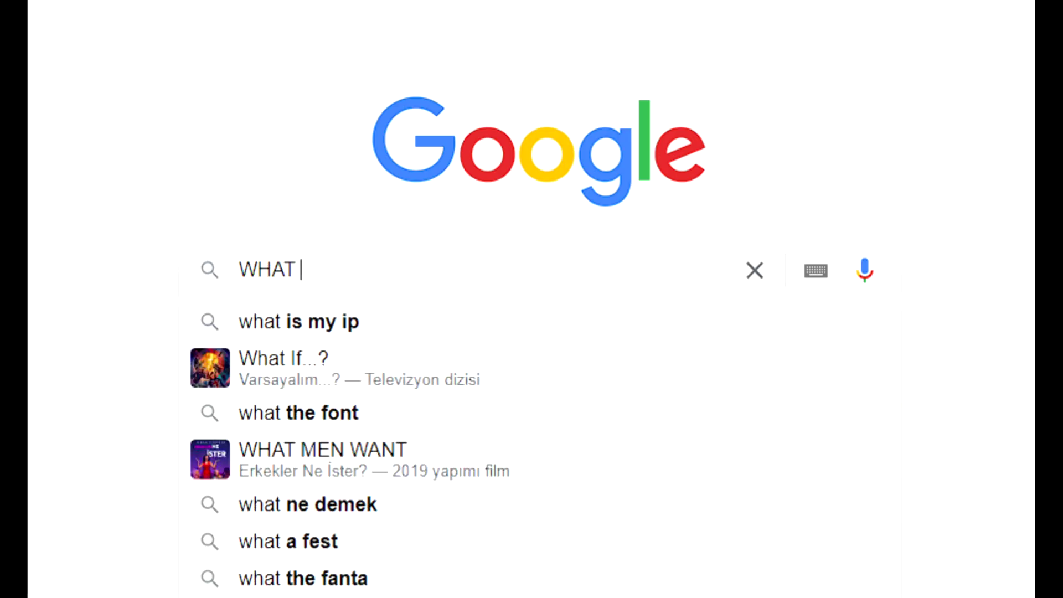
pyautogui.write('TO MINE AFTER ETHEREU')
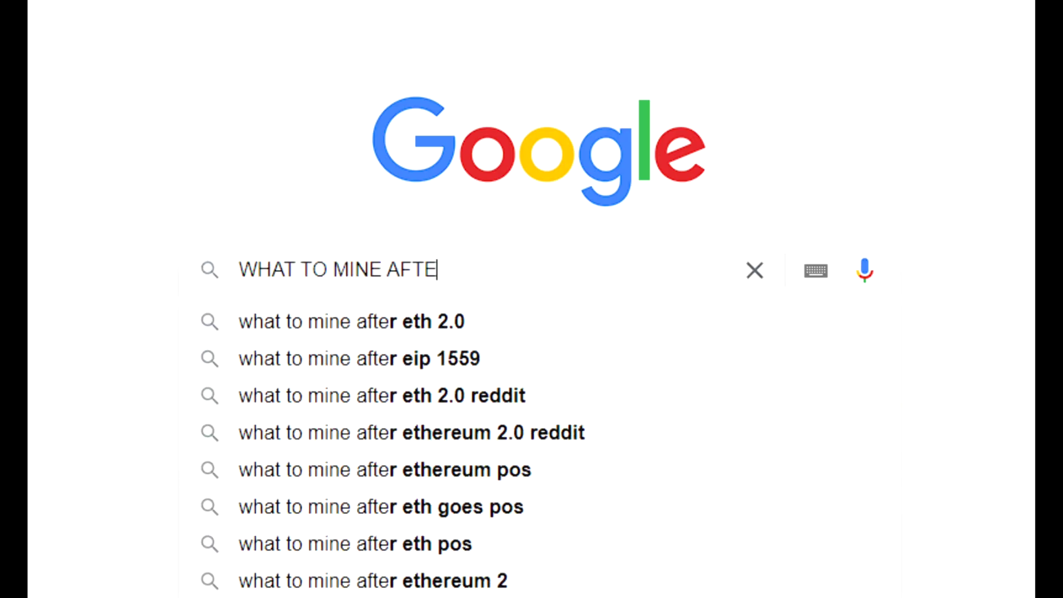
pyautogui.write('M?')
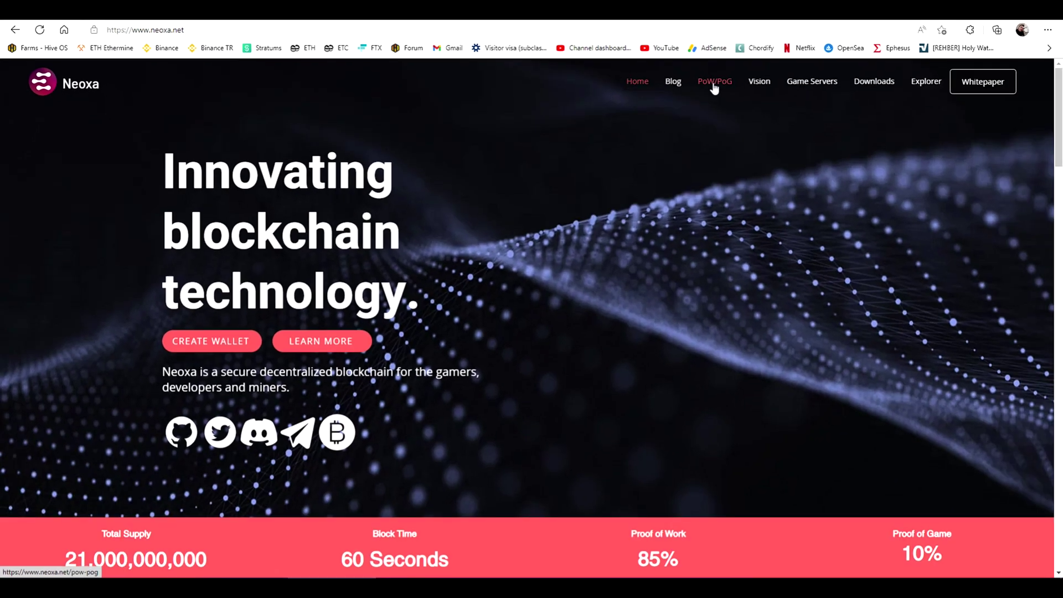
# Go from PoW/PoG to the Neoxa Downloads page and follow the Windows GUI wallet link
pyautogui.click(715, 82)
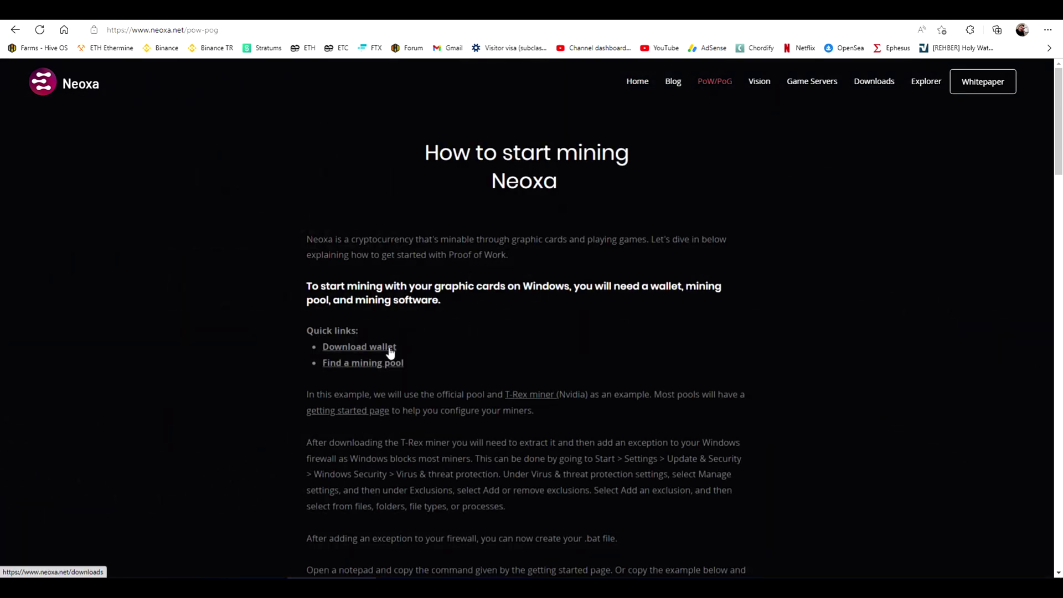
pyautogui.click(390, 352)
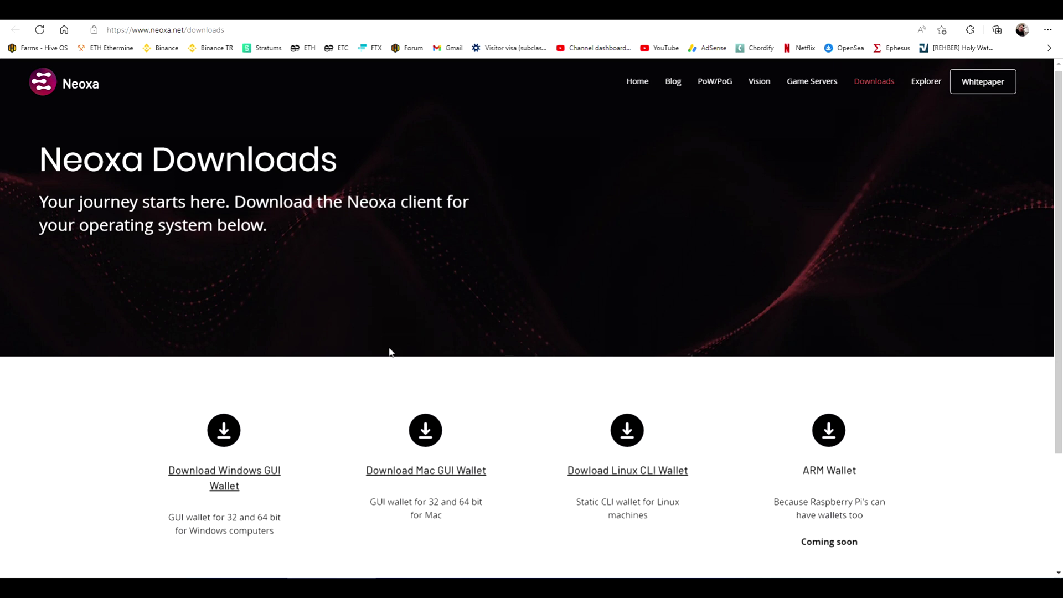
pyautogui.scroll(-3, 390, 351)
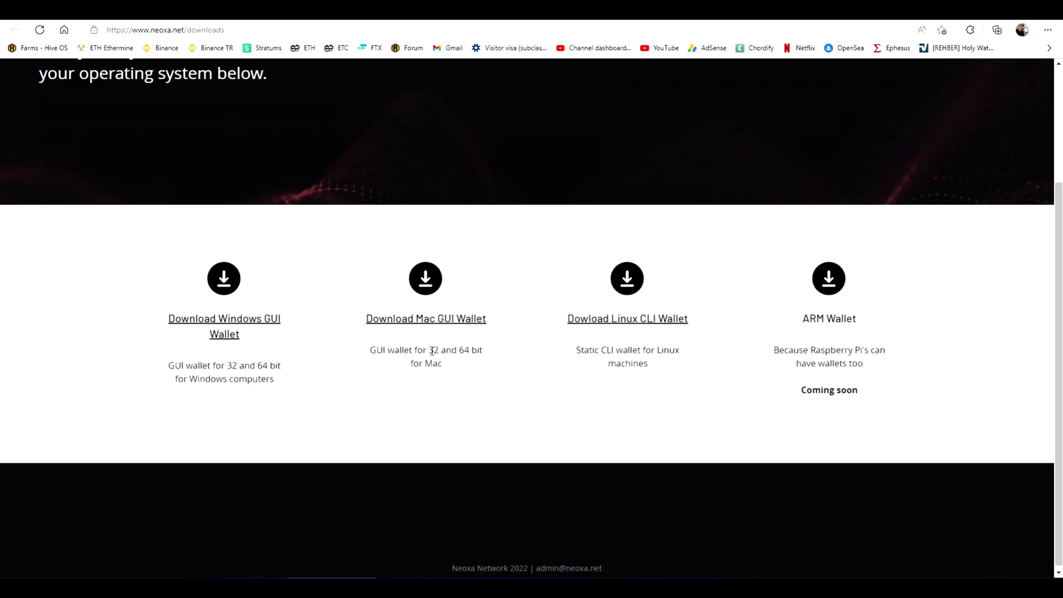
pyautogui.click(242, 328)
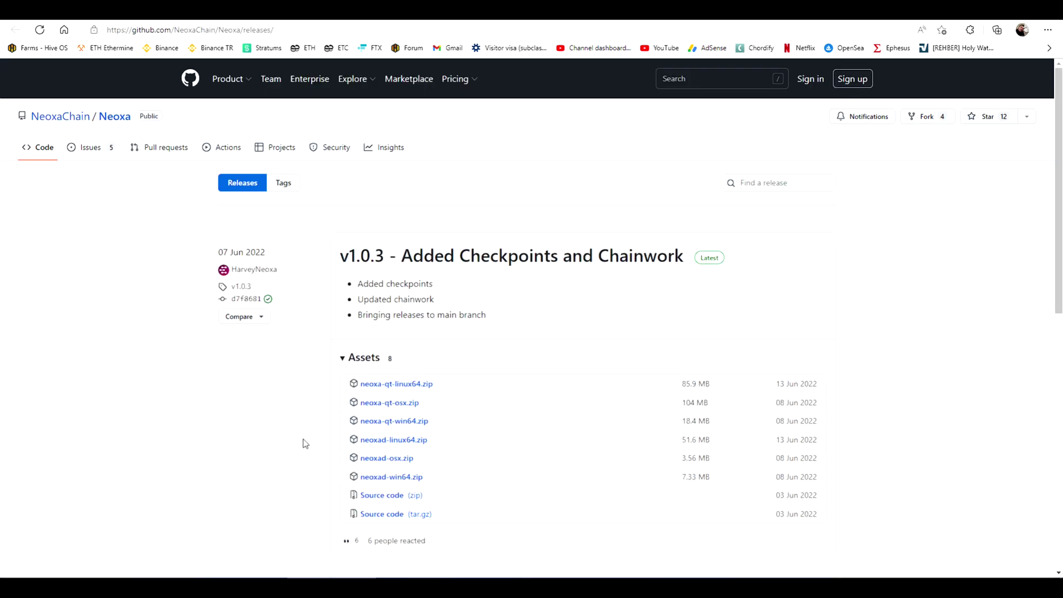
# Download neoxa-qt-win64.zip from the v1.0.3 release assets
pyautogui.click(403, 427)
# Extract neoxa-qt-win64.zip with WinRAR into a neoxa-qt-win64 folder and launch neoxa-qt
pyautogui.moveTo(964, 109)
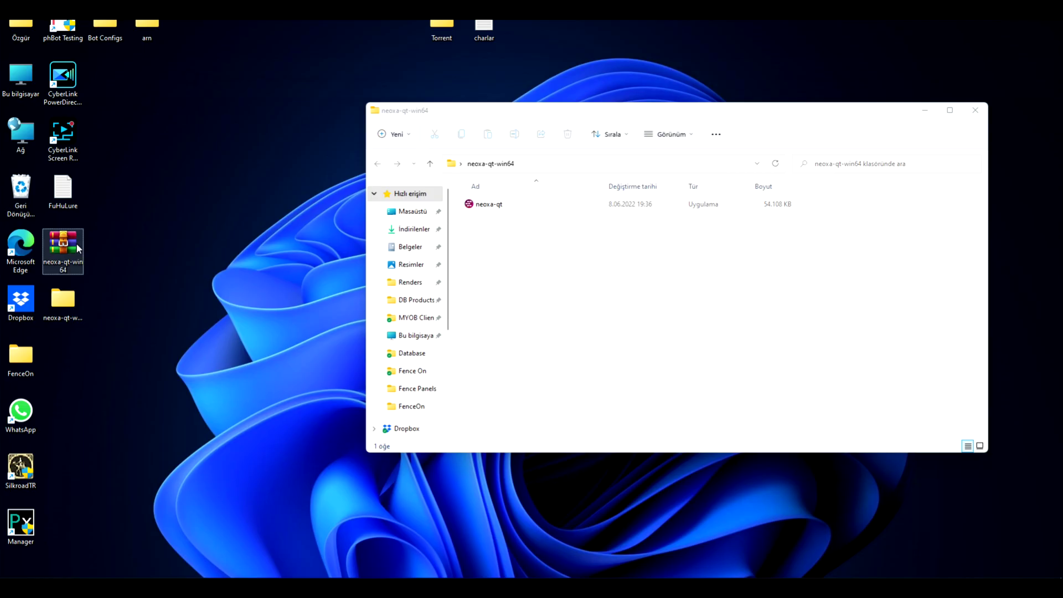
pyautogui.rightClick(72, 256)
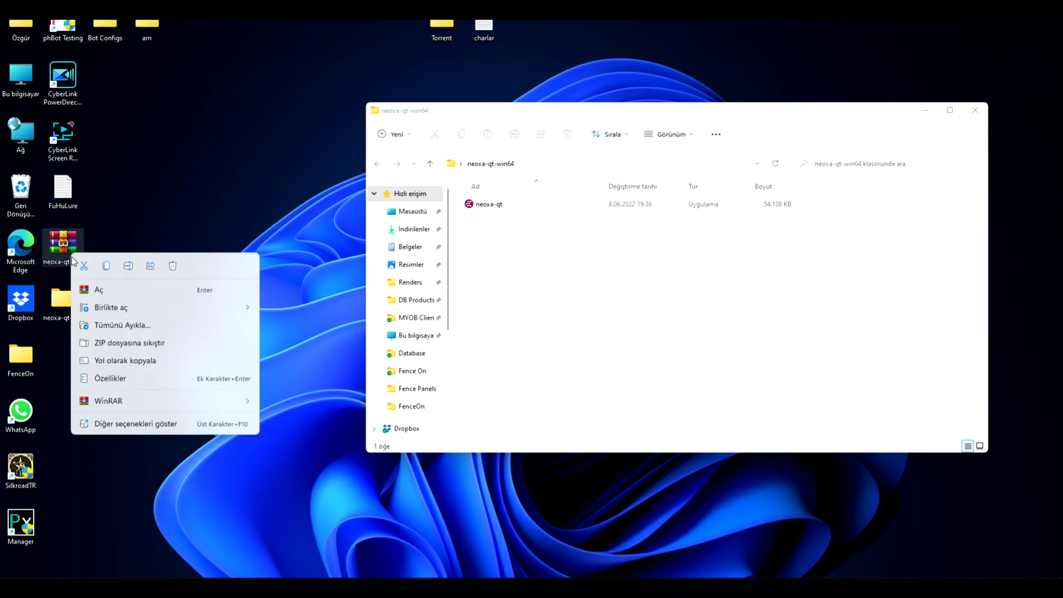
pyautogui.moveTo(197, 424)
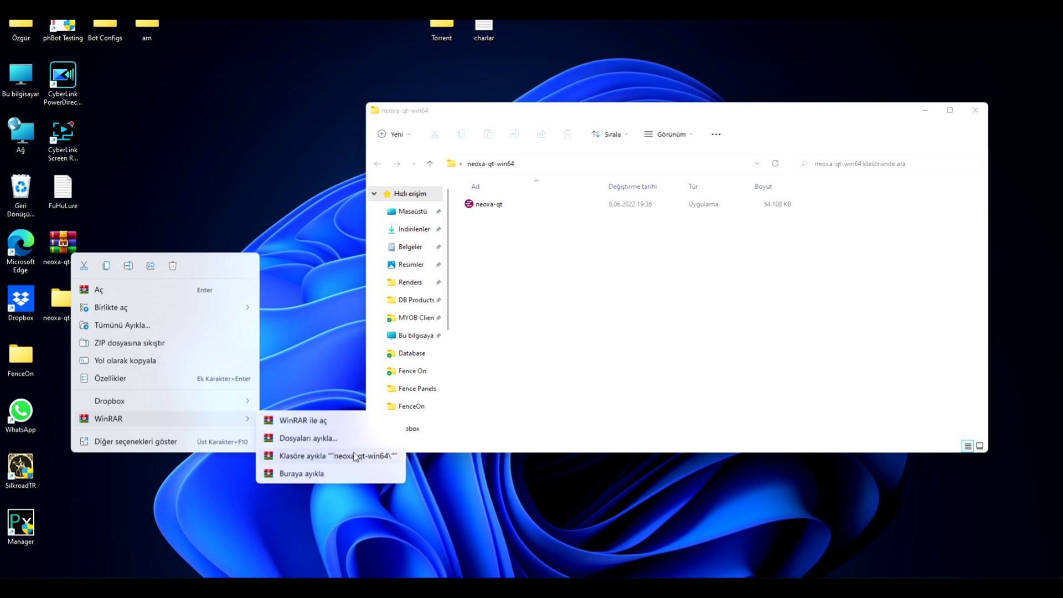
pyautogui.click(356, 458)
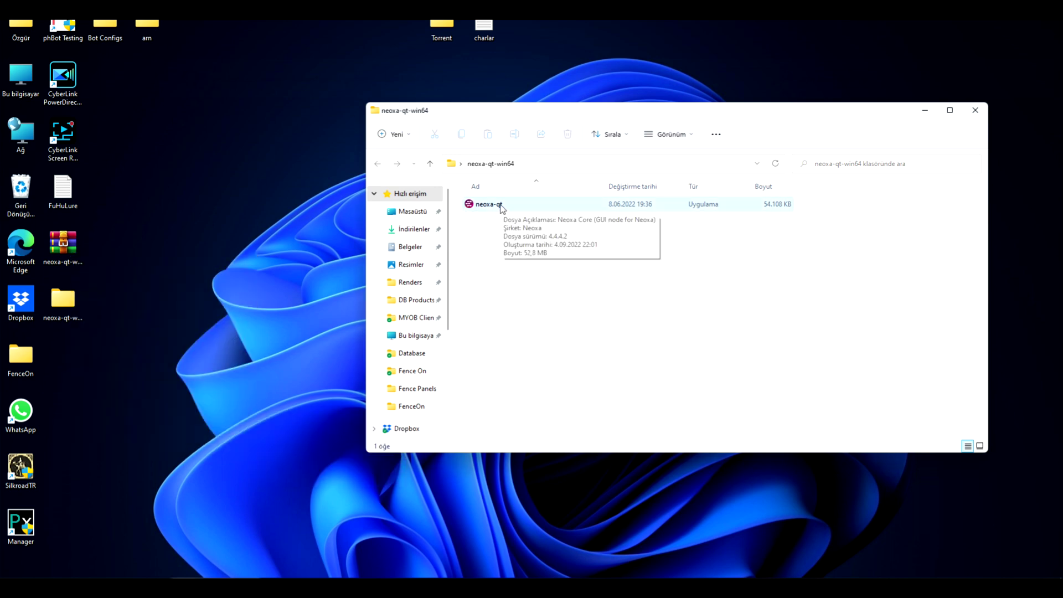
pyautogui.doubleClick(499, 207)
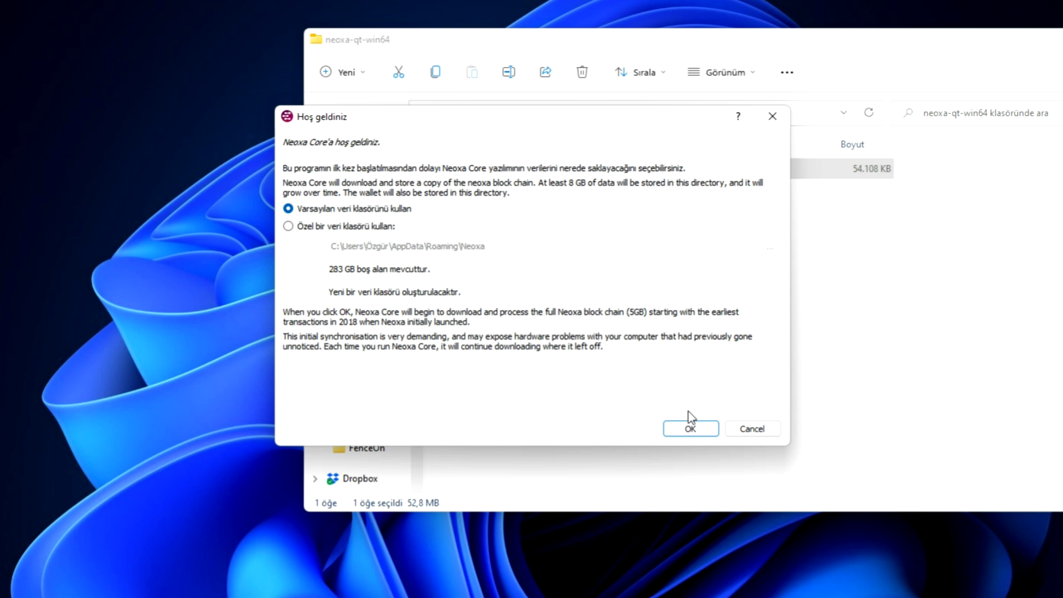
# Accept the default data folder and generate a new 12-word recovery phrase
pyautogui.click(690, 428)
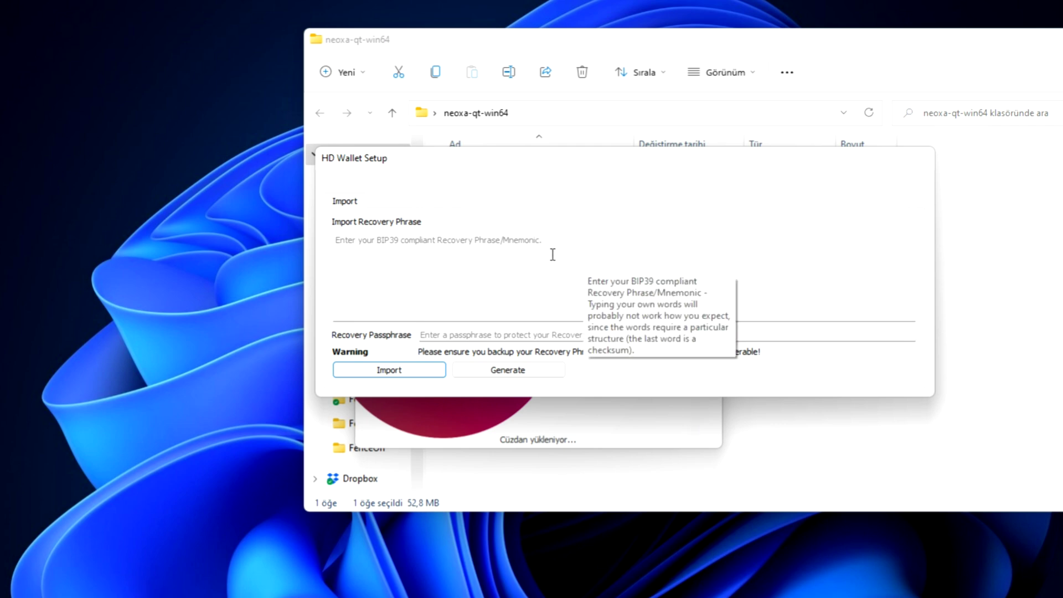
pyautogui.click(523, 367)
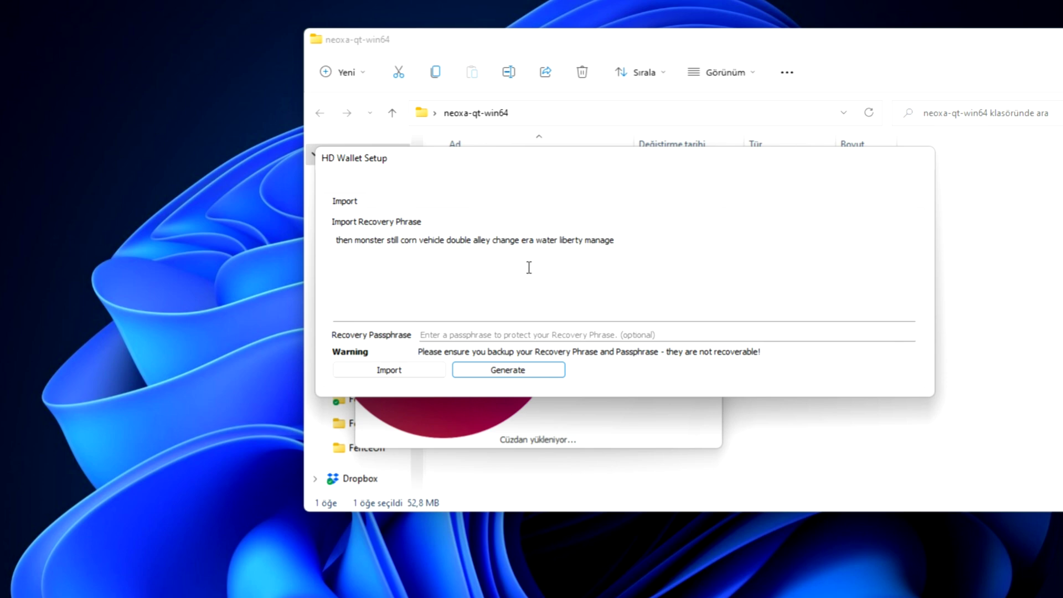
# Copy the recovery phrase into the Notepad file neoxx, save it, and close Notepad
pyautogui.moveTo(626, 242); pyautogui.dragTo(392, 225)
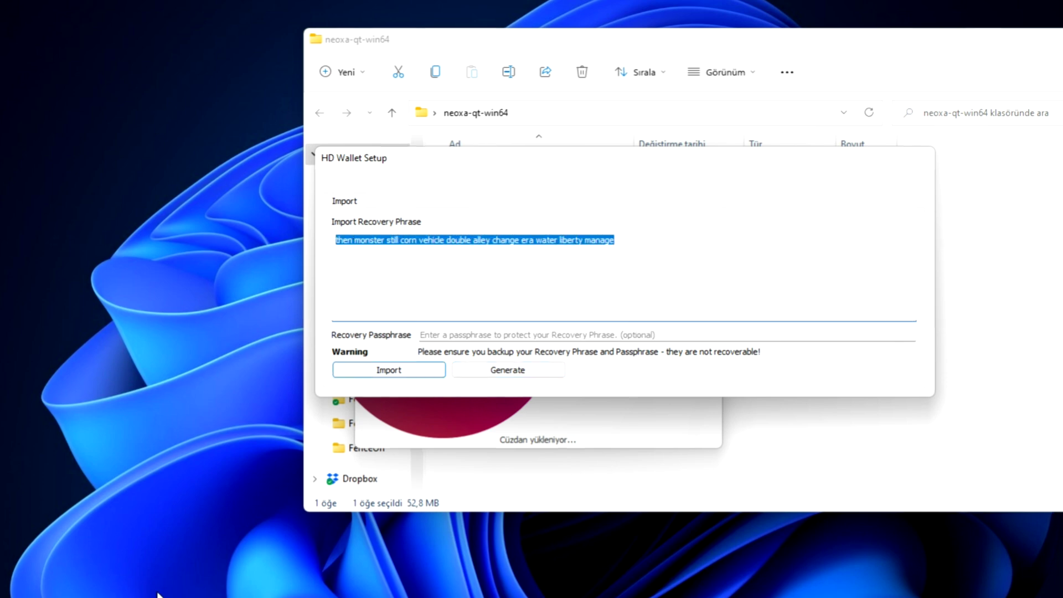
pyautogui.hotkey('ctrl', 'c')
pyautogui.hotkey('alt', 'Tab')
pyautogui.hotkey('ctrl', 'v')
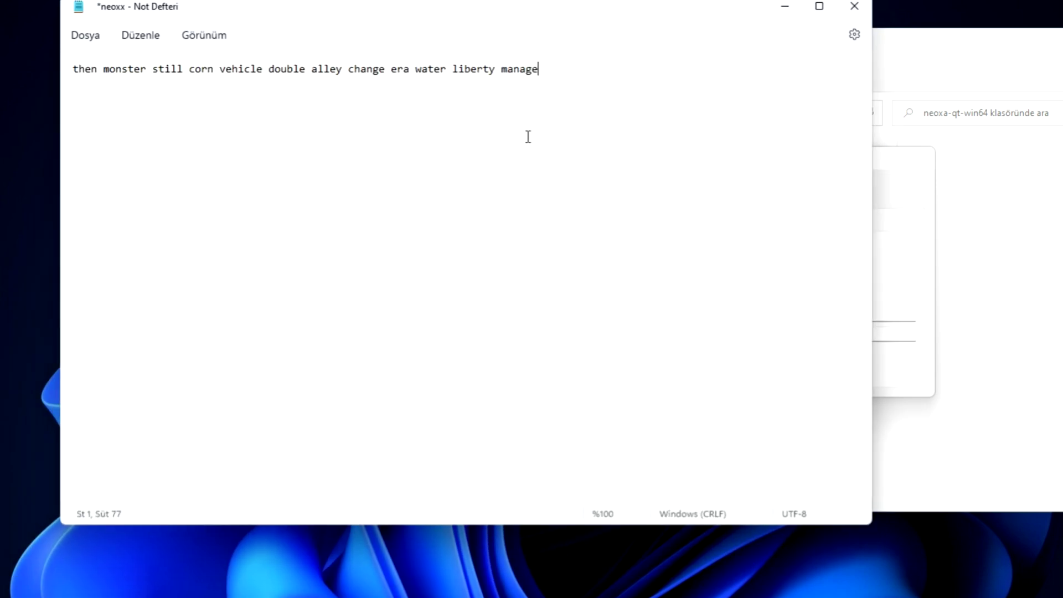
pyautogui.hotkey('ctrl', 's')
pyautogui.hotkey('alt', 'F4')
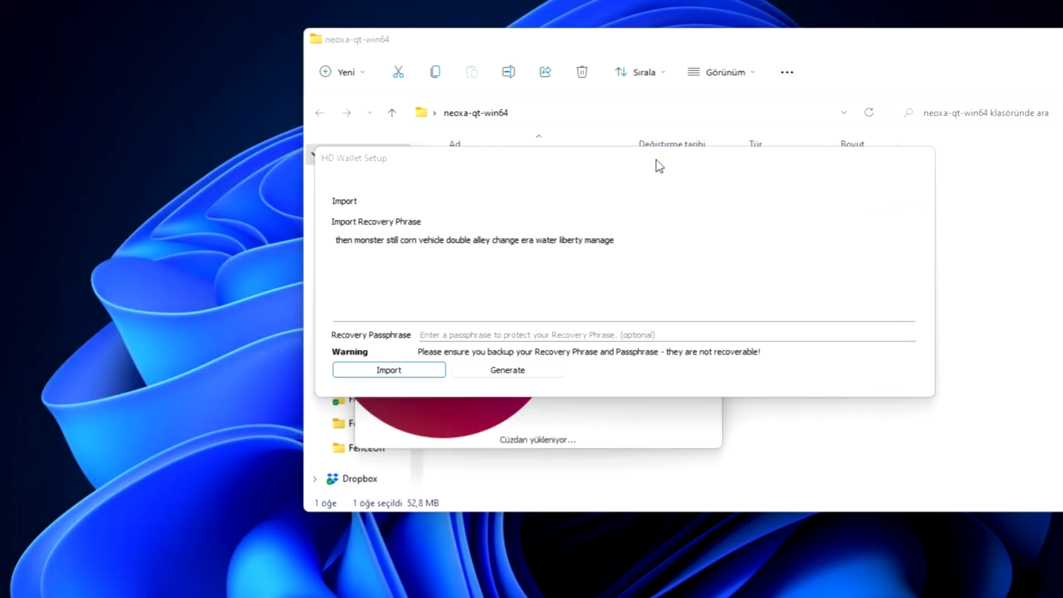
# Import the recovery phrase and enter the wallet passphrase in both Encrypt Wallet fields
pyautogui.click(403, 375)
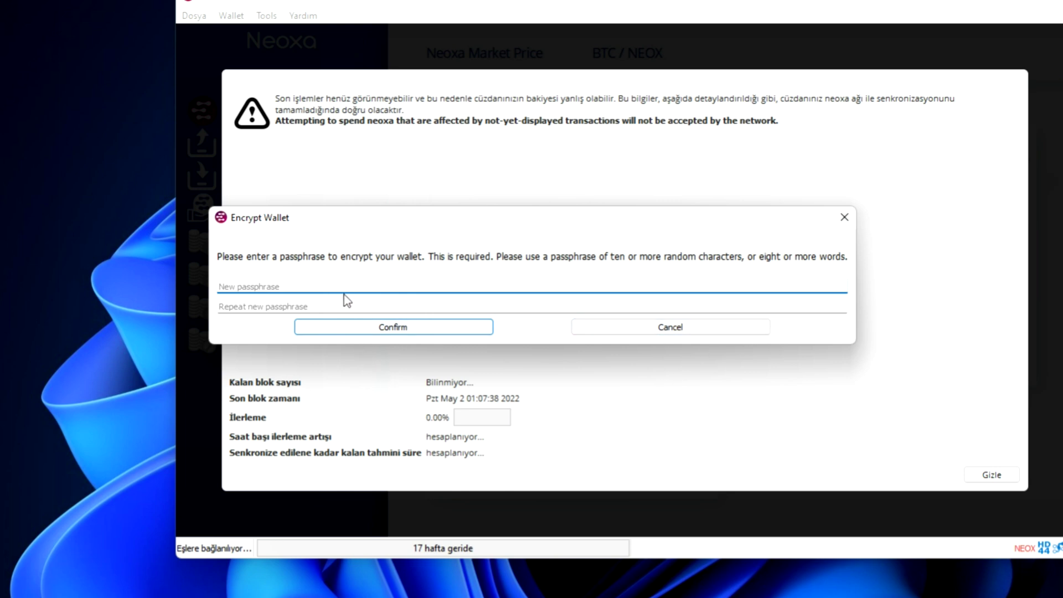
pyautogui.hotkey('ctrl', 'v')
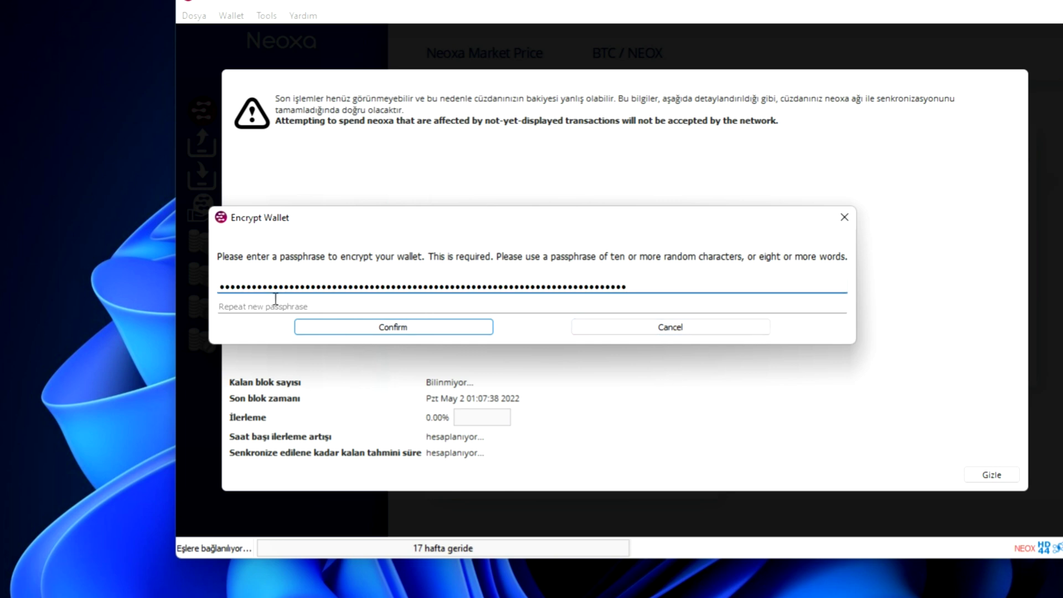
pyautogui.click(273, 304)
pyautogui.hotkey('ctrl', 'v')
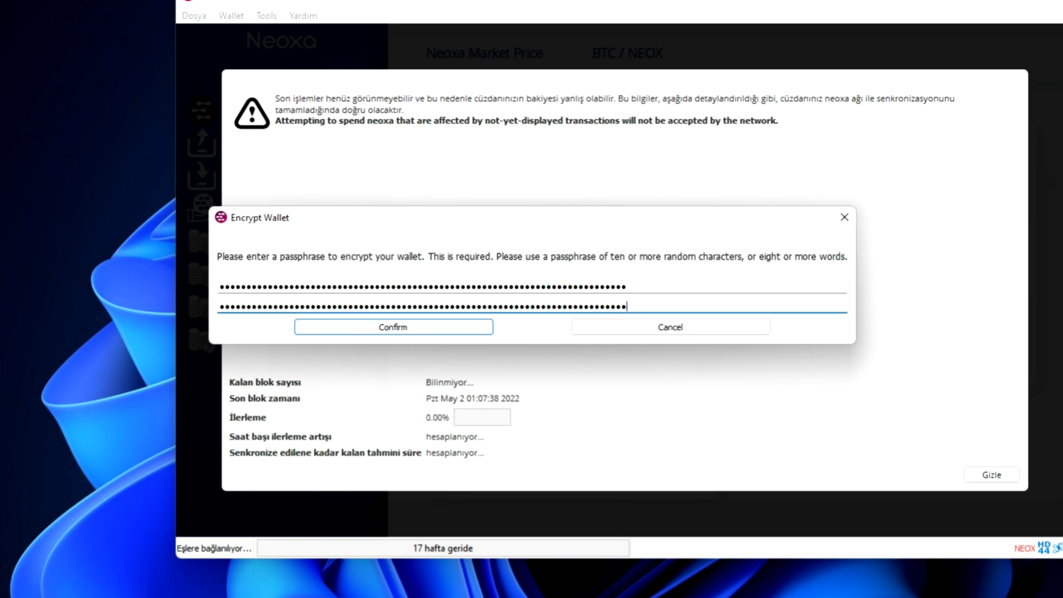
# Close the notes, confirm the wallet encryption, and dismiss the success message
pyautogui.hotkey('alt', 'Tab')
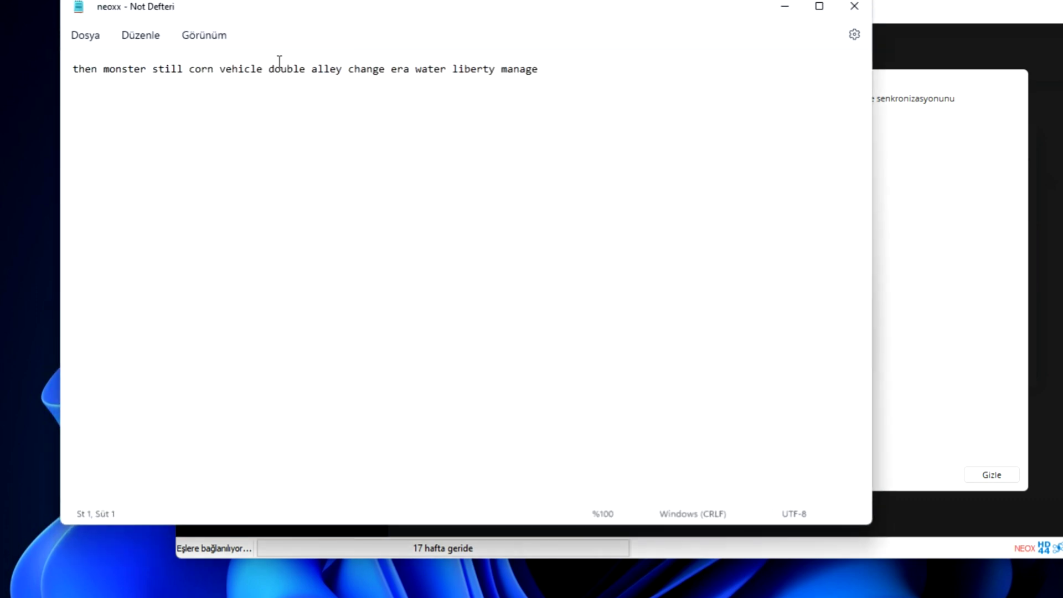
pyautogui.click(853, 7)
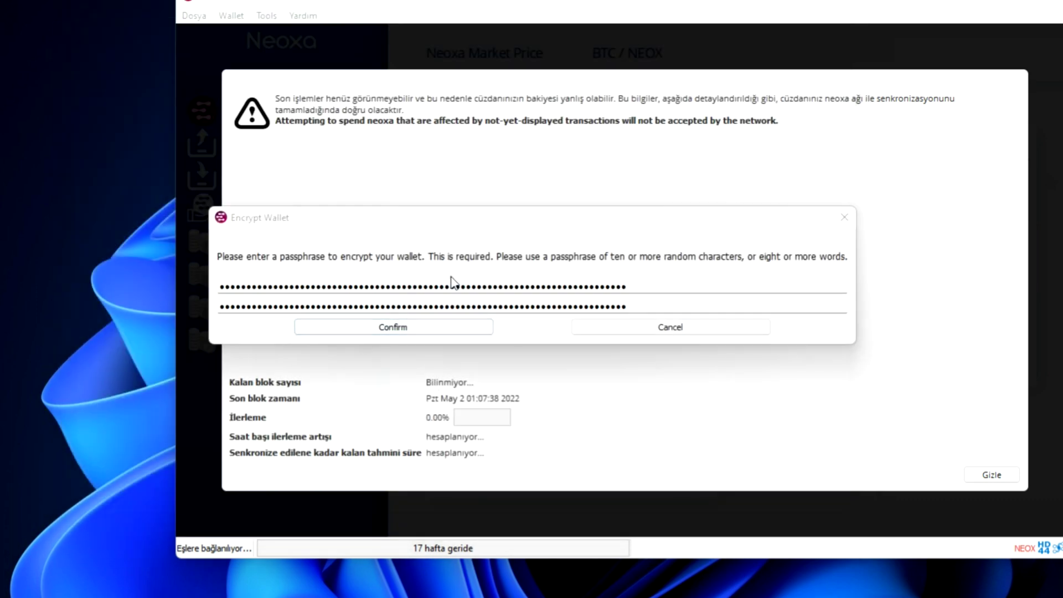
pyautogui.click(430, 327)
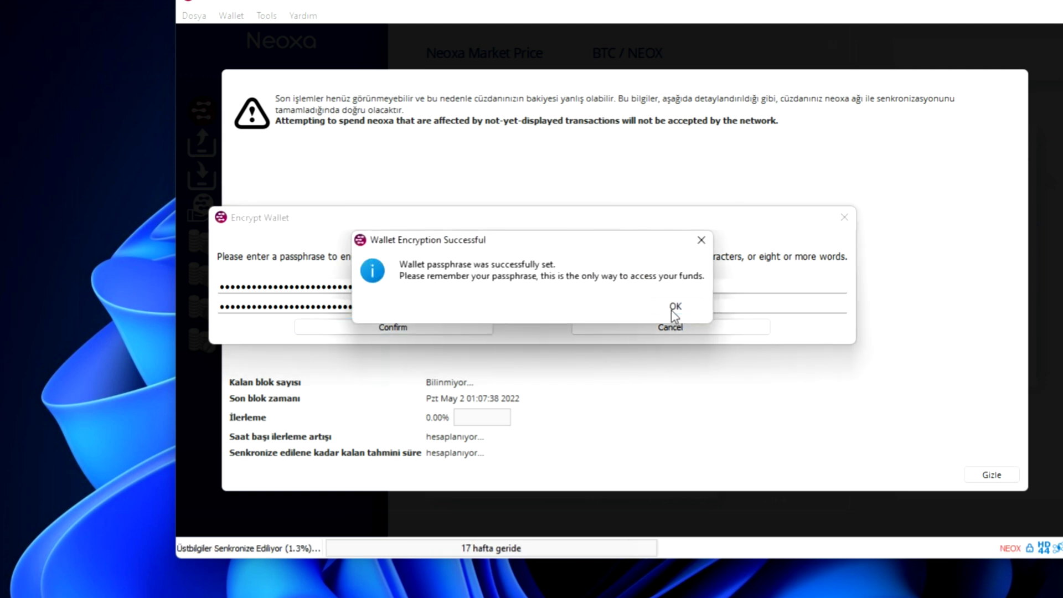
pyautogui.click(674, 308)
# Hide the synchronisation notice and bring up the Receive page
pyautogui.click(992, 476)
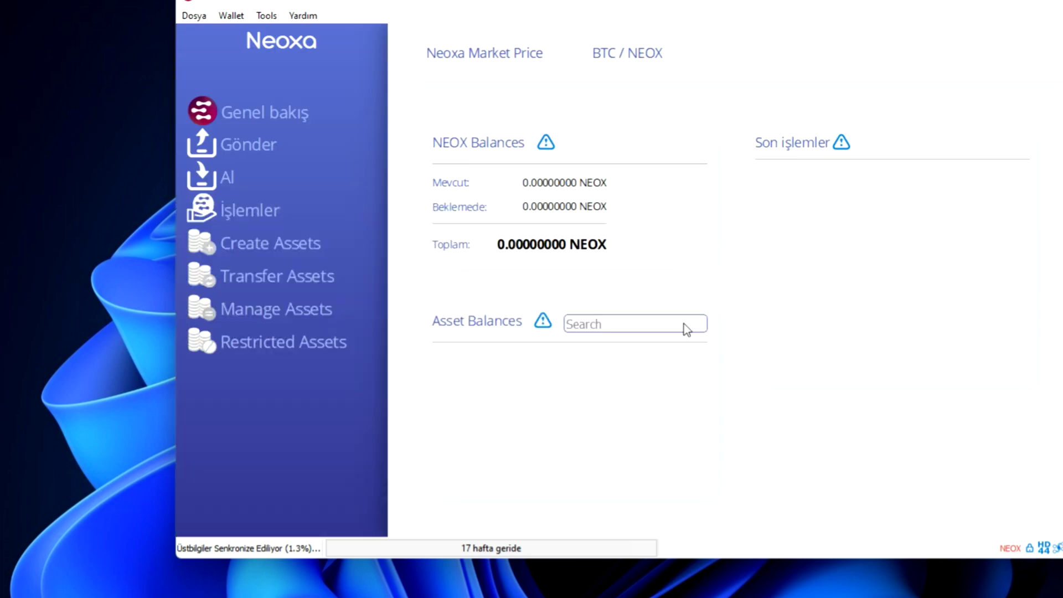
pyautogui.click(266, 15)
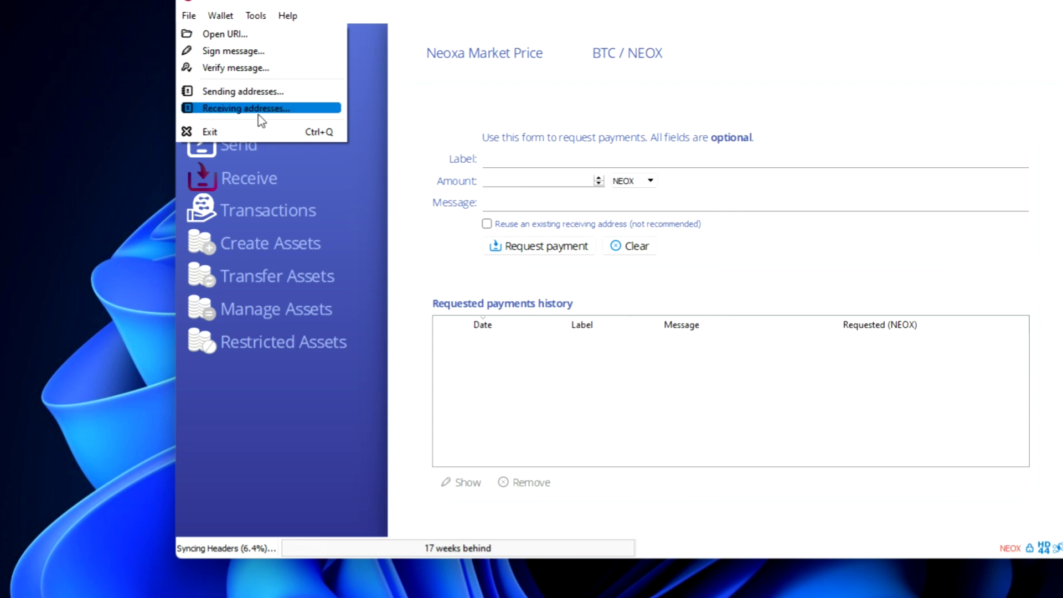
# Create a new receiving address labelled 'Neox' in Receiving addresses
pyautogui.click(260, 109)
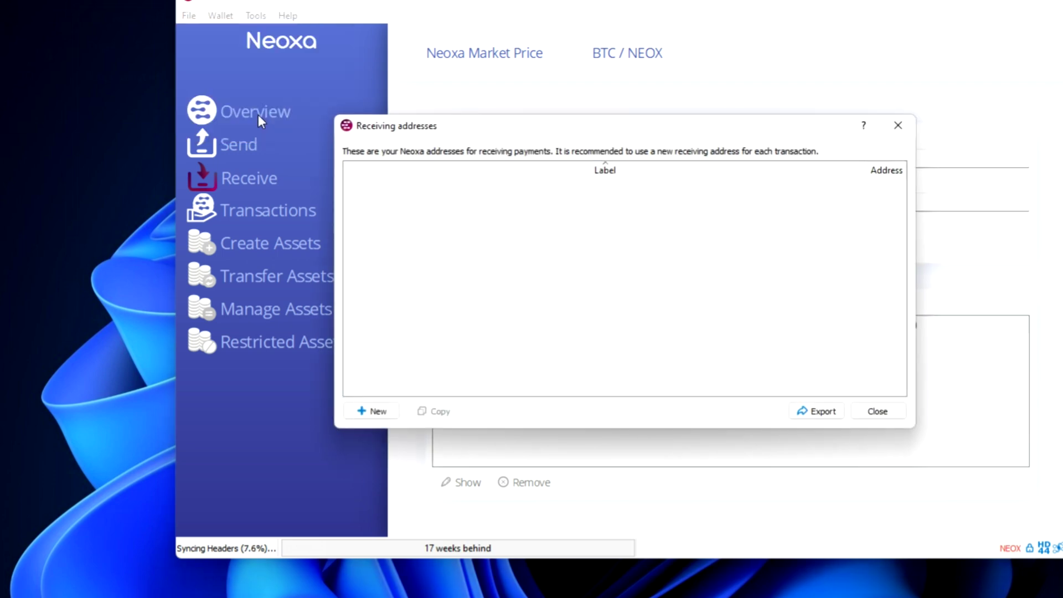
pyautogui.click(385, 414)
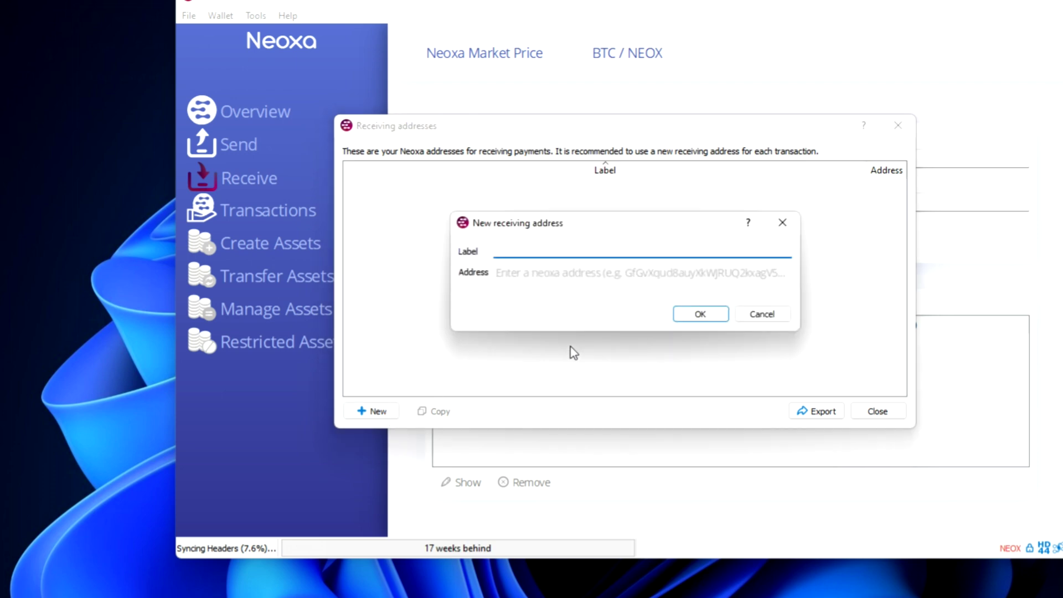
pyautogui.write('Neox')
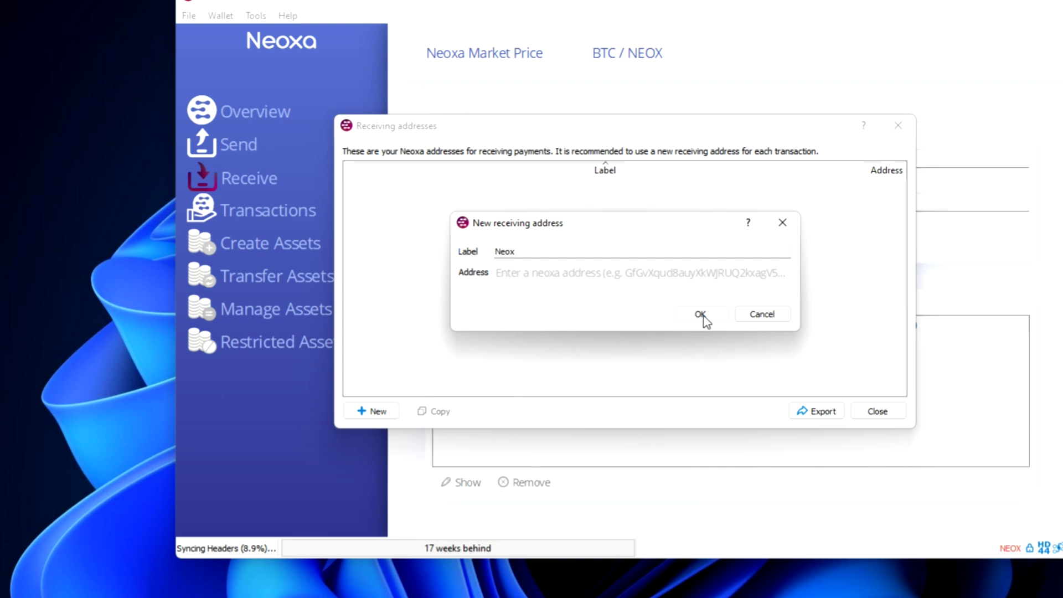
pyautogui.click(701, 314)
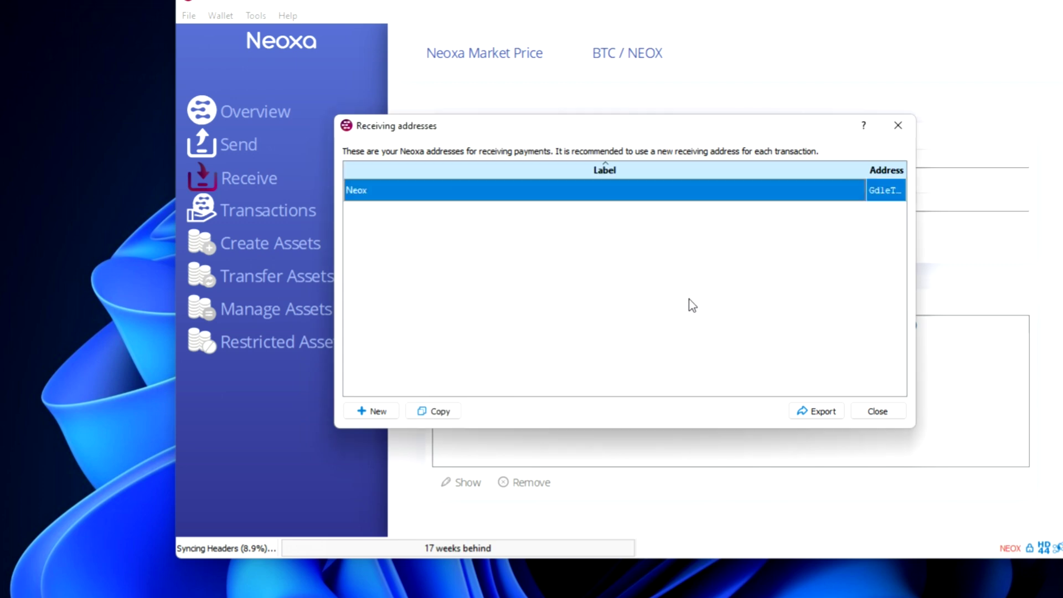
# Copy the Neox address to the clipboard and return to the neoxx notes
pyautogui.rightClick(884, 197)
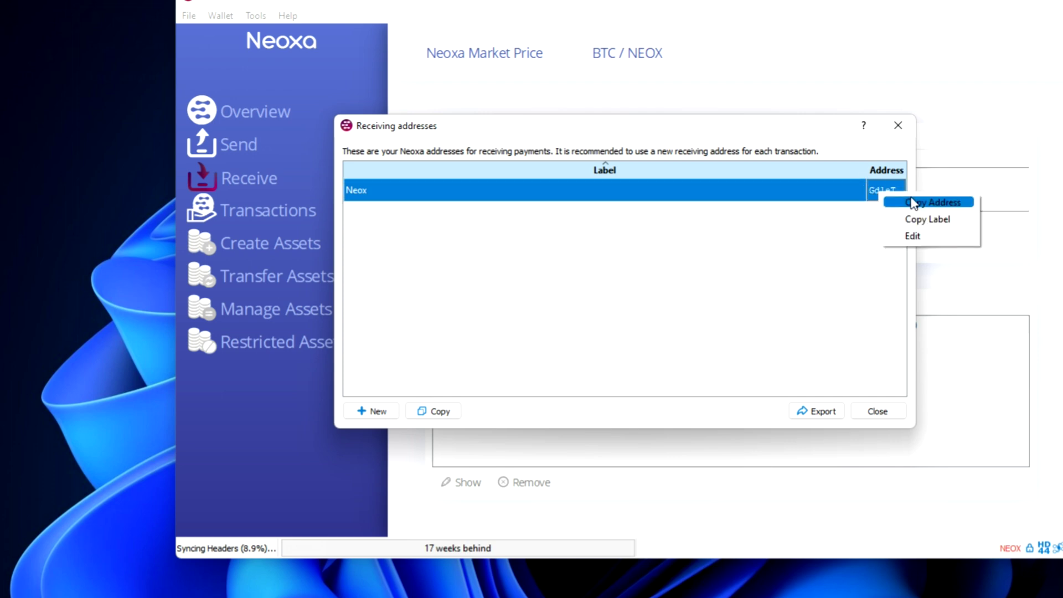
pyautogui.click(913, 203)
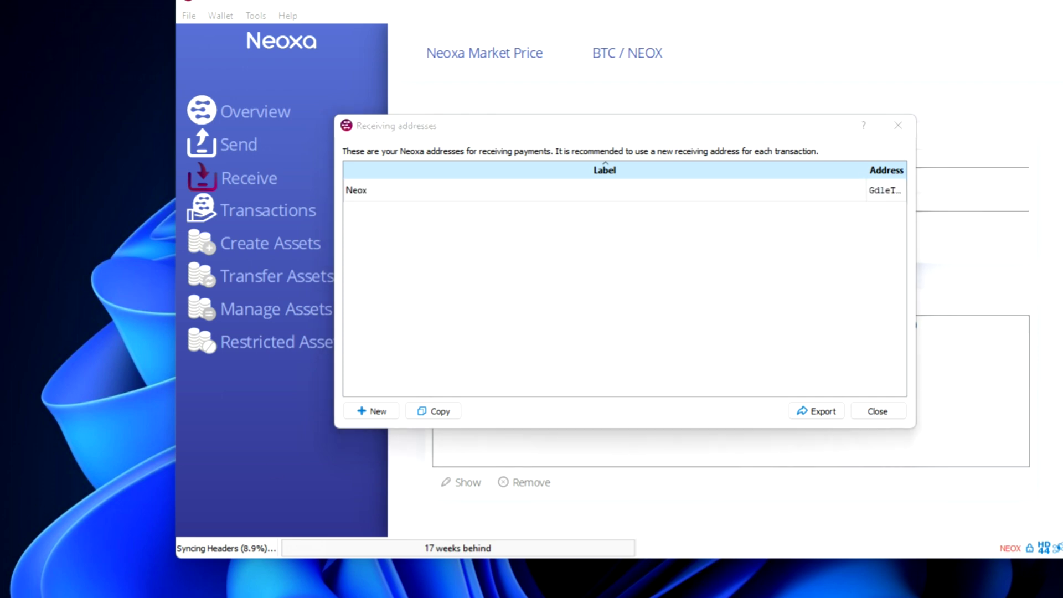
pyautogui.hotkey('alt', 'Tab')
# Paste the Neox address on its own line below the recovery phrase and select it
pyautogui.click(577, 99)
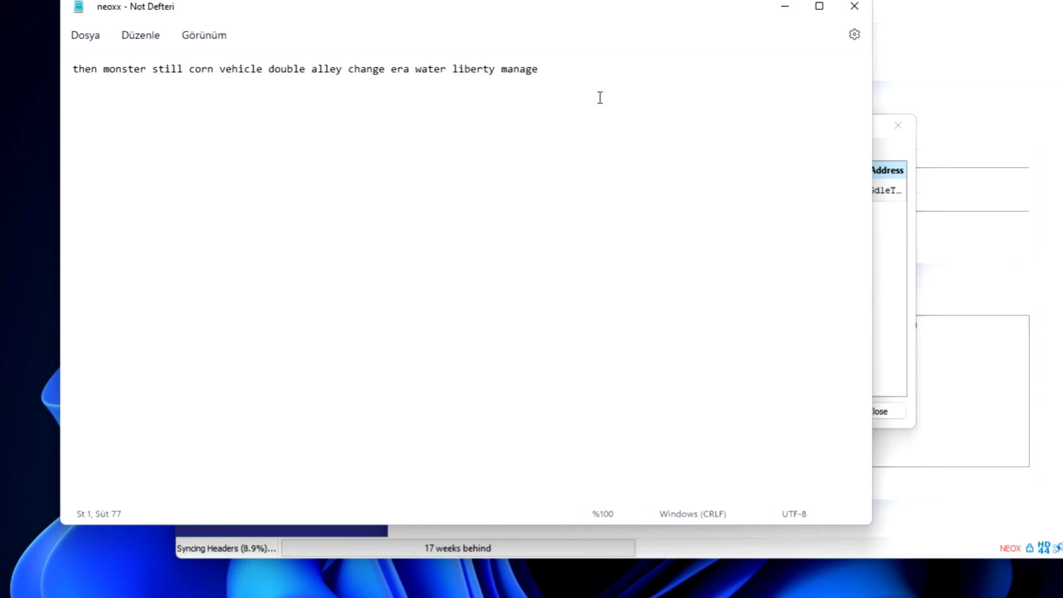
pyautogui.press('Return')
pyautogui.press('Return')
pyautogui.press('Return')
pyautogui.hotkey('ctrl', 'v')
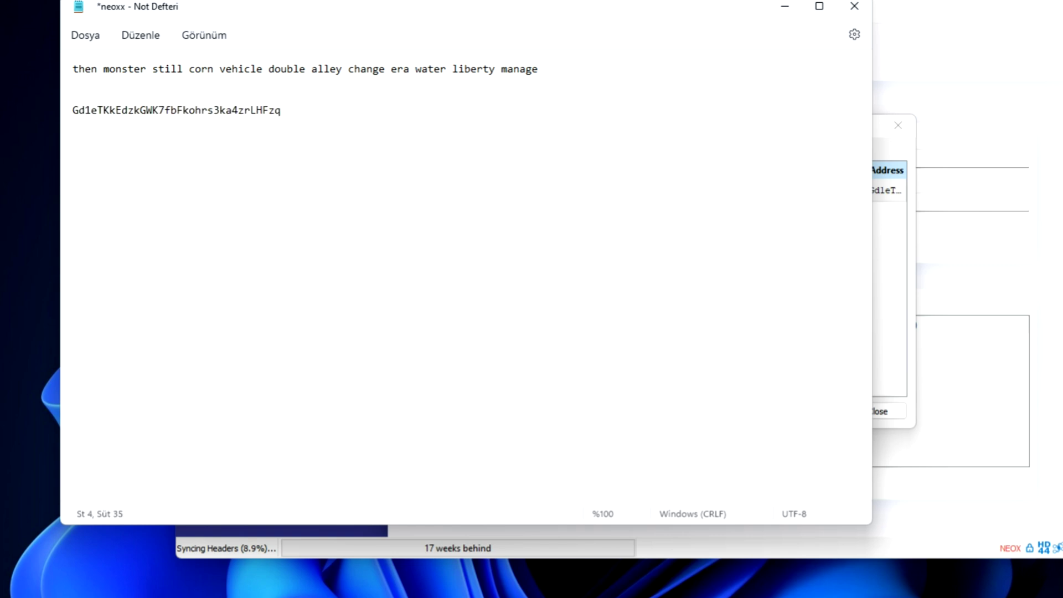
pyautogui.moveTo(284, 111); pyautogui.dragTo(71, 119)
pyautogui.click(311, 118)
pyautogui.moveTo(290, 108); pyautogui.dragTo(82, 103)
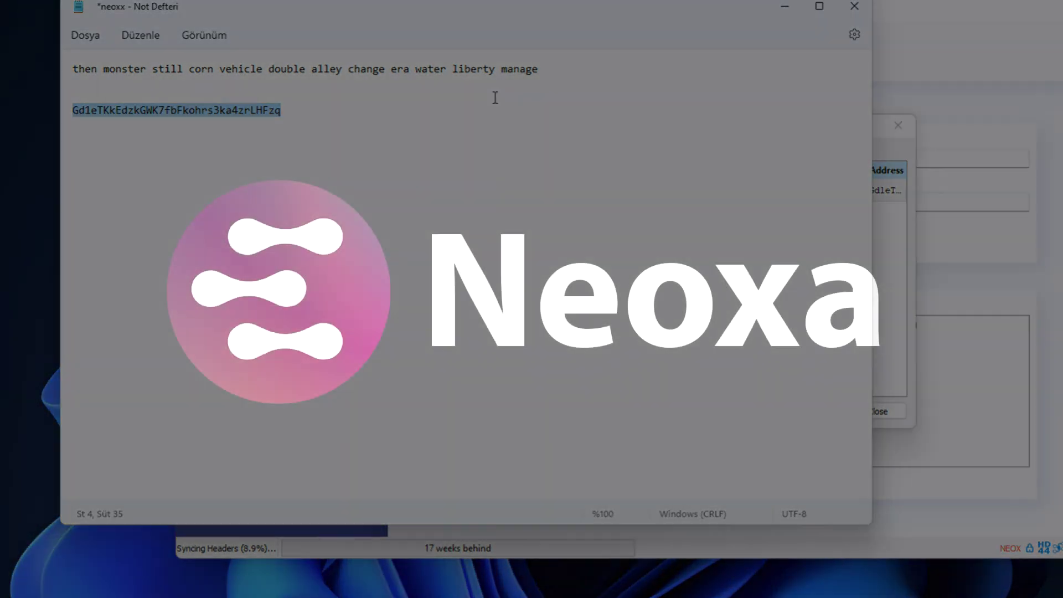